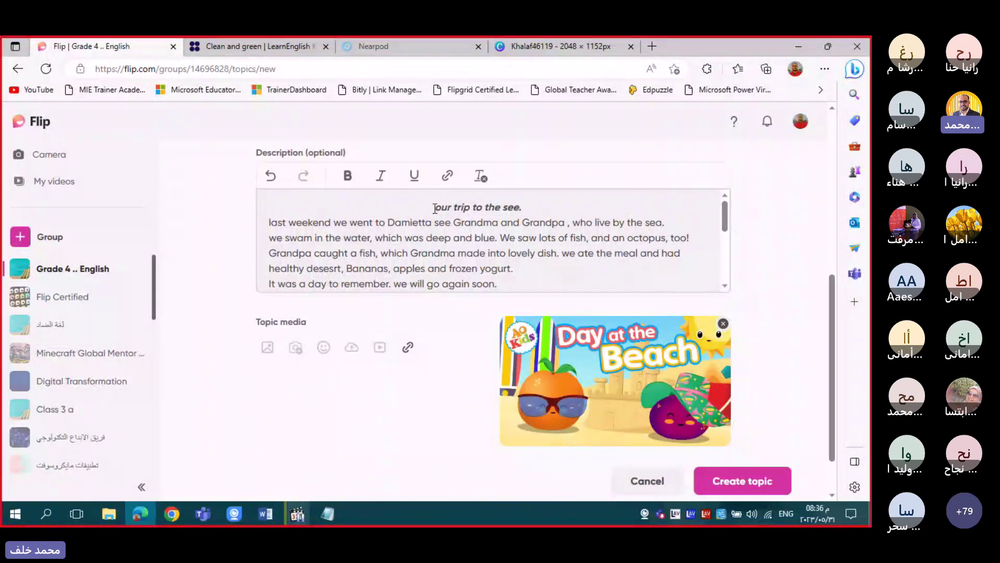
Link the description's heading "our trip to the see." to the address of the LearnEnglish Kids "Clean and green" game page.
{"action": "left_click_drag", "start_coordinate": [435, 209], "coordinate": [534, 208]}
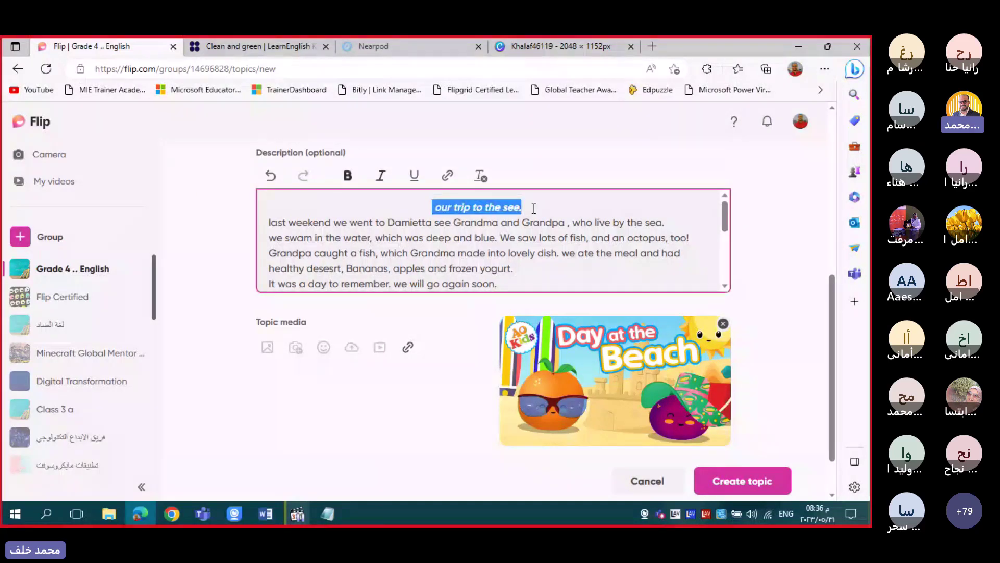
{"action": "left_click", "coordinate": [451, 180]}
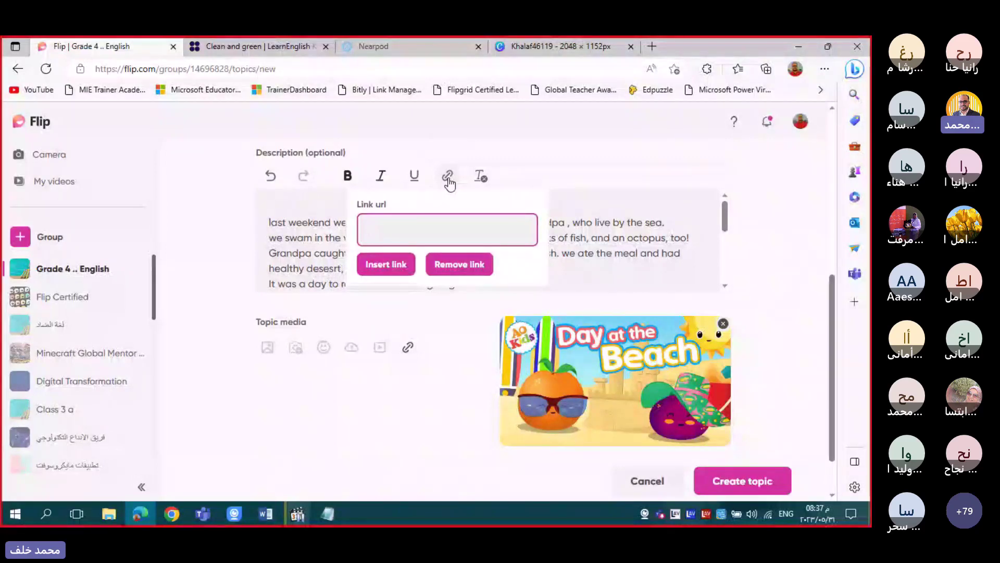
{"action": "left_click", "coordinate": [250, 47]}
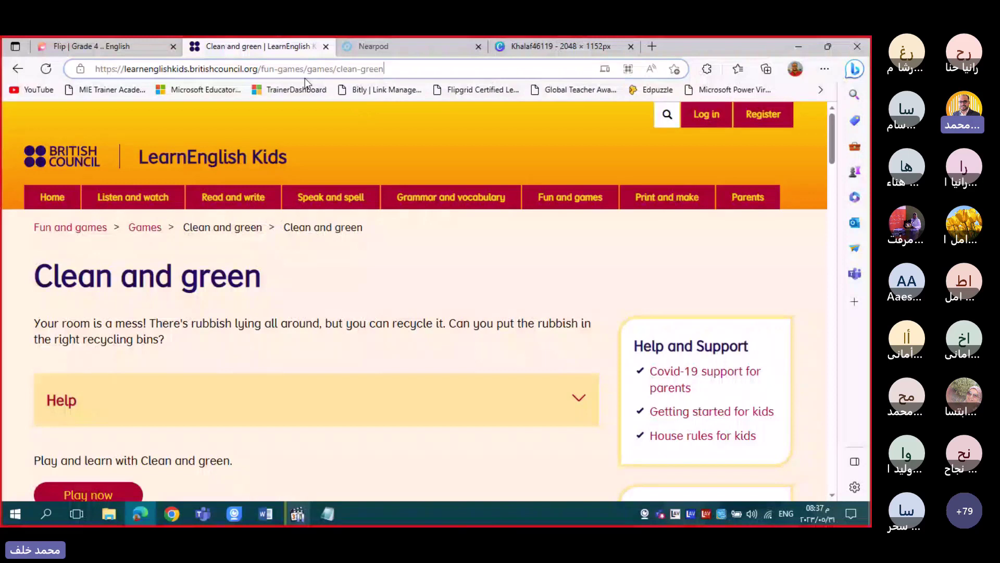
{"action": "left_click", "coordinate": [329, 69]}
{"action": "right_click", "coordinate": [327, 70]}
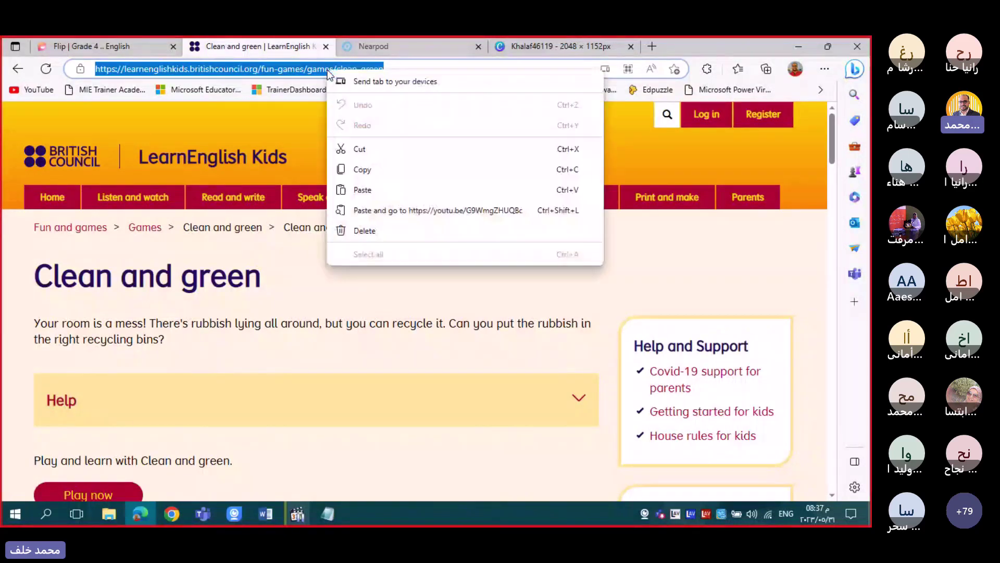
{"action": "left_click", "coordinate": [379, 165]}
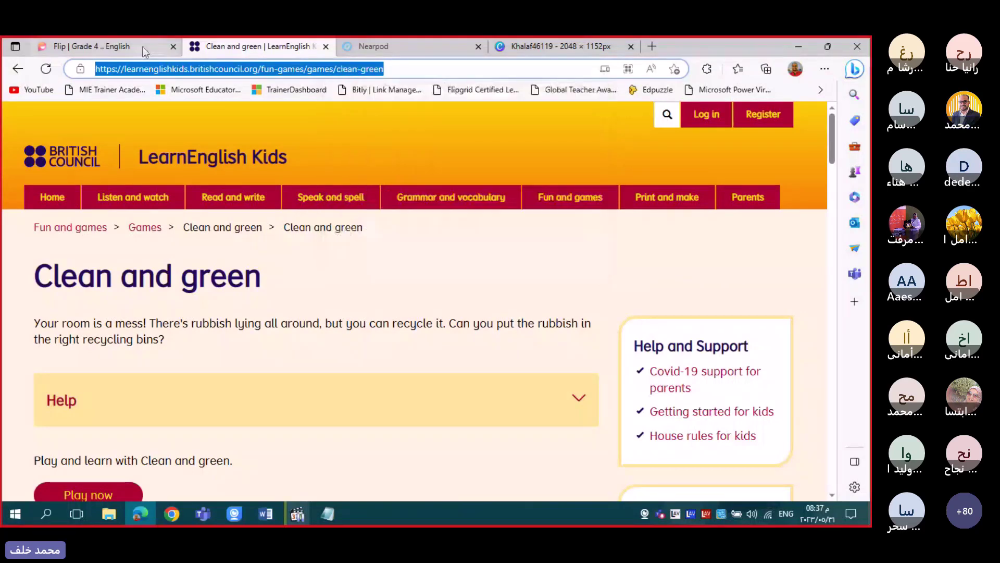
{"action": "left_click", "coordinate": [144, 50]}
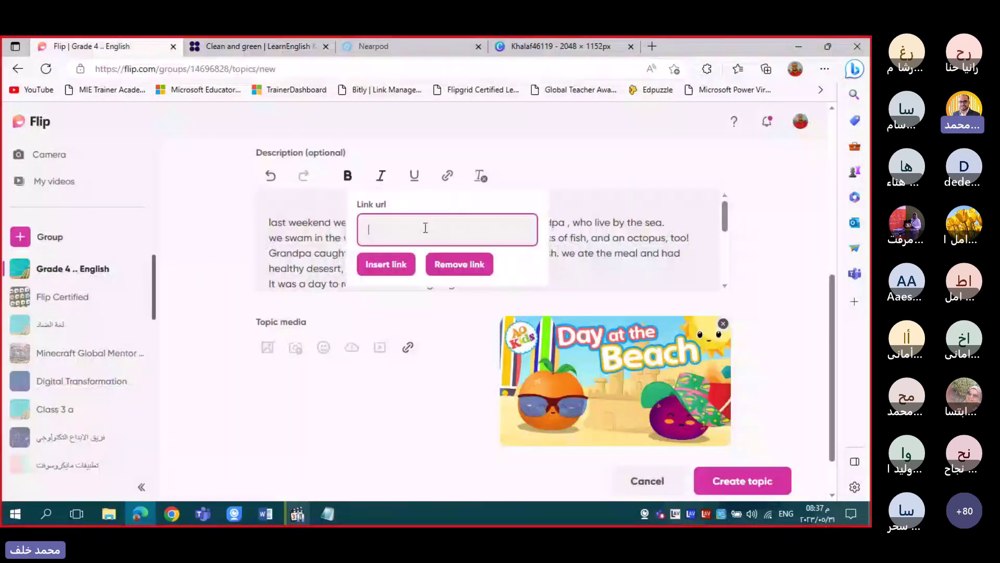
{"action": "right_click", "coordinate": [425, 227]}
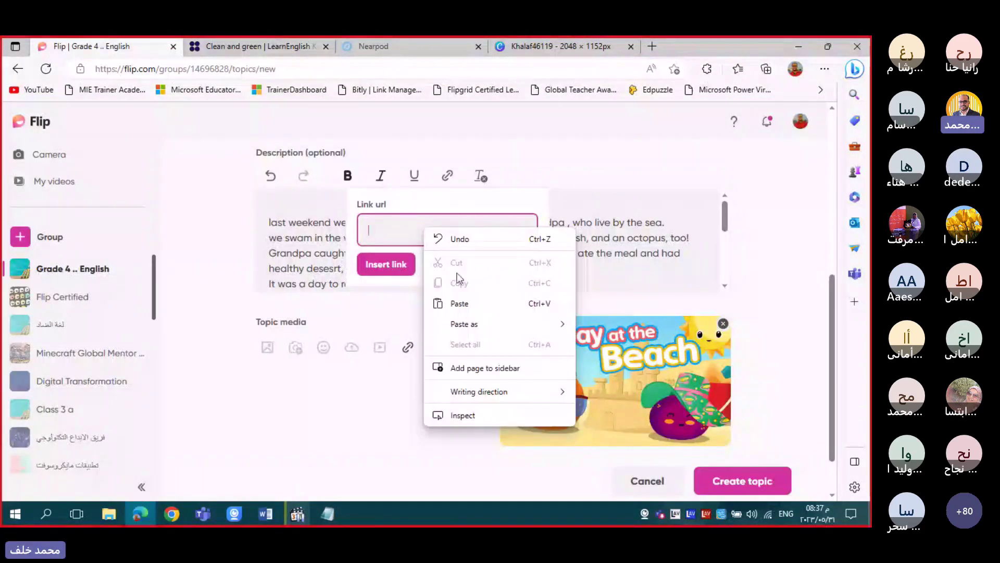
{"action": "left_click", "coordinate": [459, 303]}
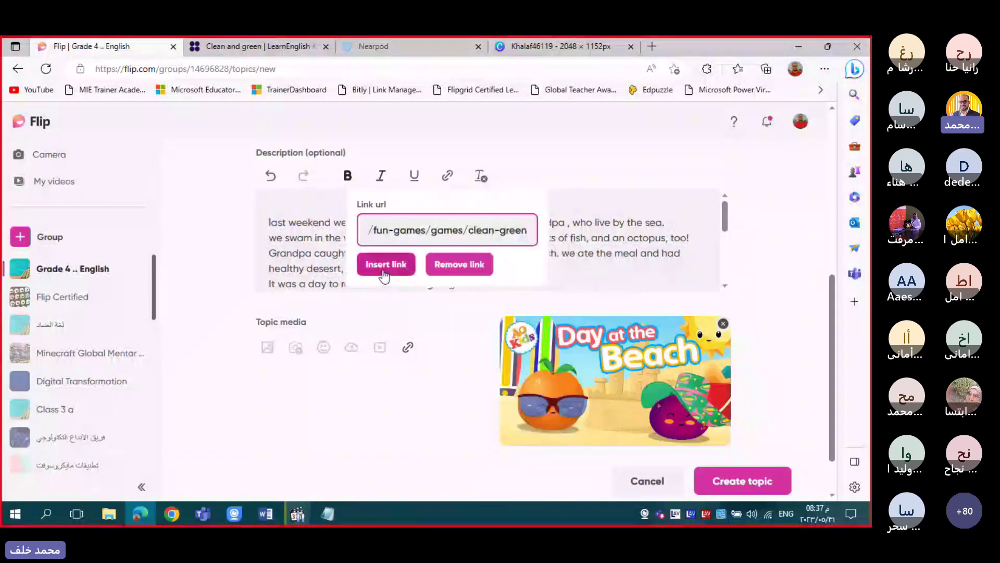
{"action": "left_click", "coordinate": [386, 264]}
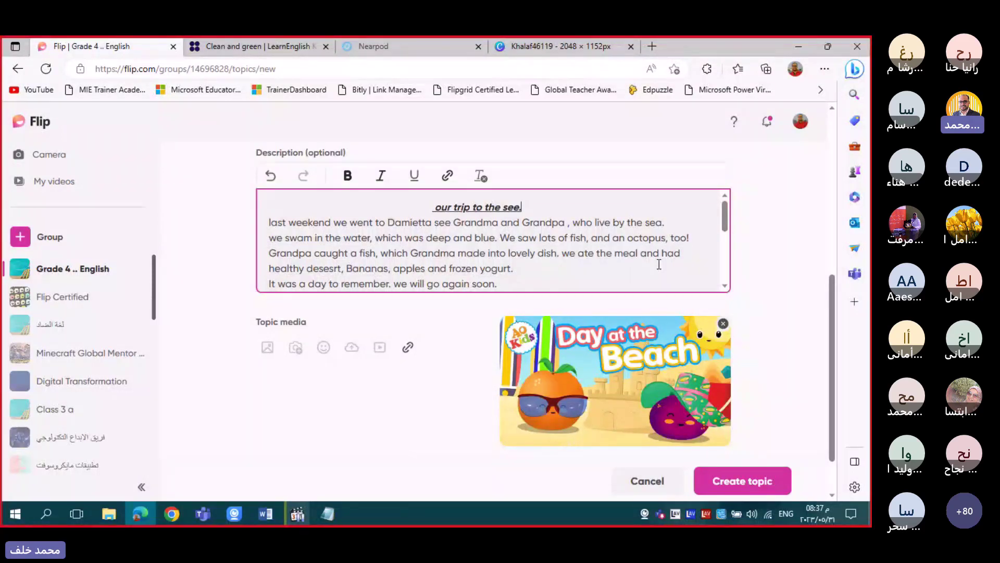
Open the new topic's settings and display the available topic status options.
{"action": "scroll", "coordinate": [659, 265], "scroll_direction": "up", "scroll_amount": 3}
{"action": "scroll", "coordinate": [682, 286], "scroll_direction": "up", "scroll_amount": 3}
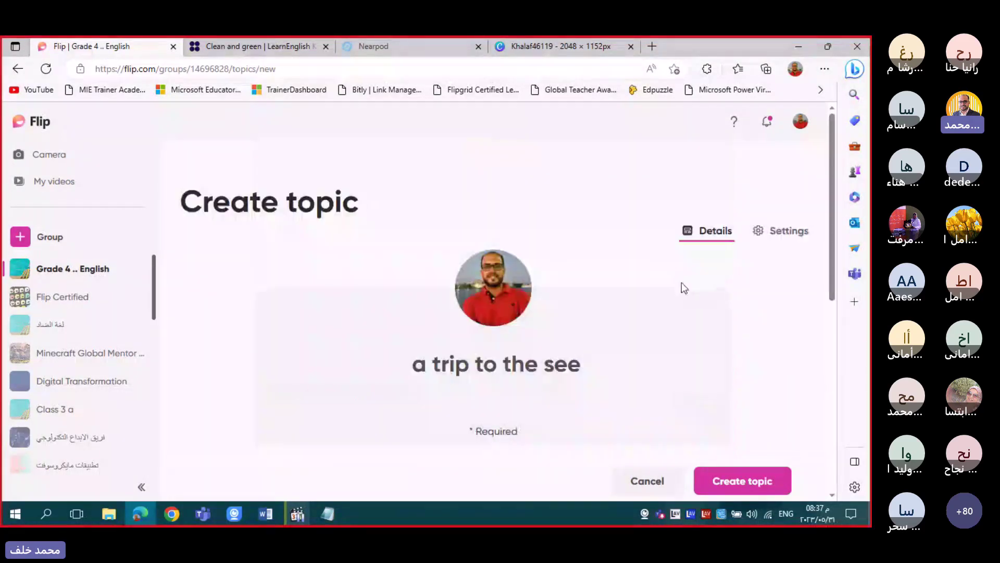
{"action": "scroll", "coordinate": [684, 291], "scroll_direction": "down", "scroll_amount": 1}
{"action": "scroll", "coordinate": [681, 288], "scroll_direction": "down", "scroll_amount": 3}
{"action": "scroll", "coordinate": [682, 289], "scroll_direction": "up", "scroll_amount": 5}
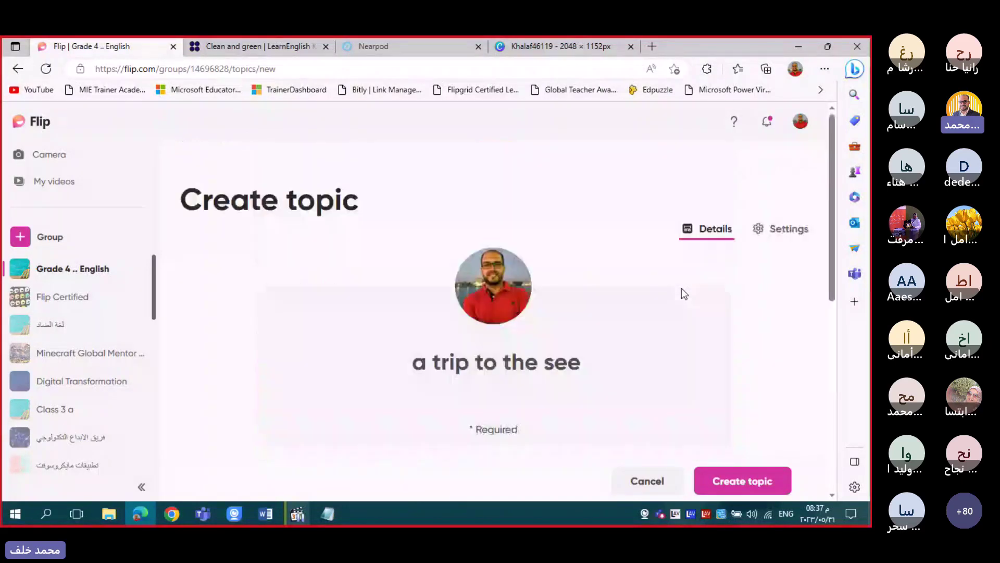
{"action": "left_click", "coordinate": [777, 238]}
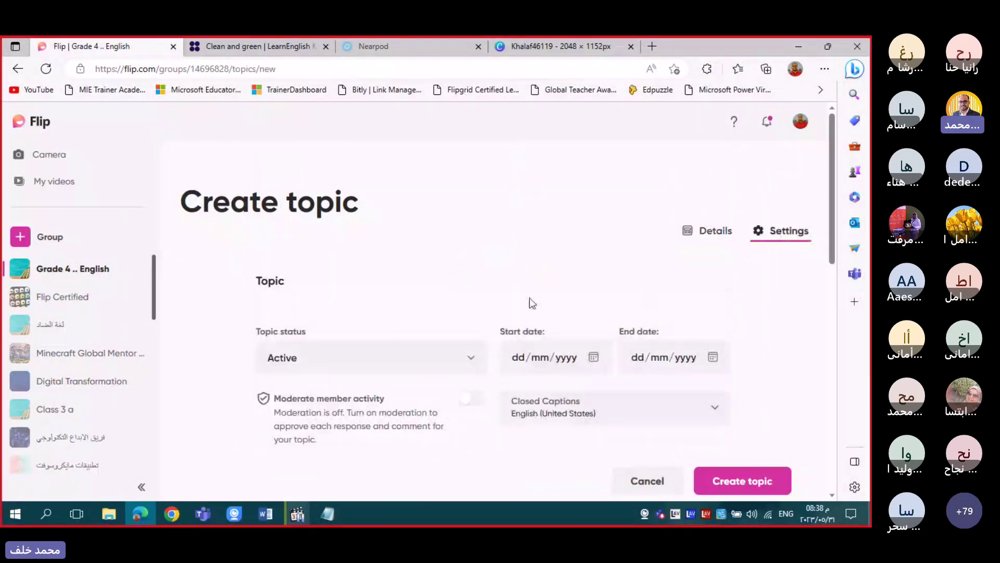
{"action": "scroll", "coordinate": [530, 299], "scroll_direction": "down", "scroll_amount": 2}
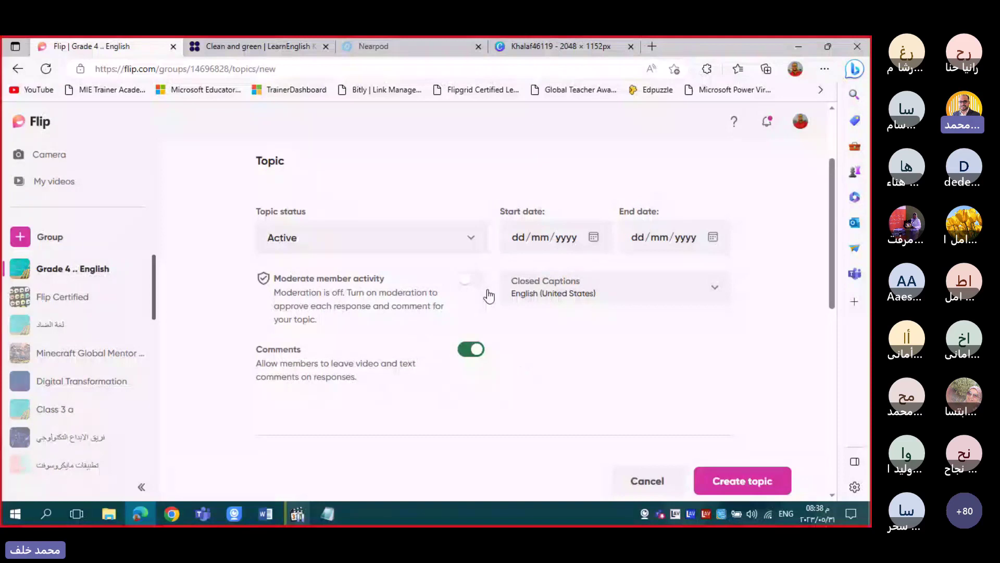
{"action": "left_click", "coordinate": [470, 240]}
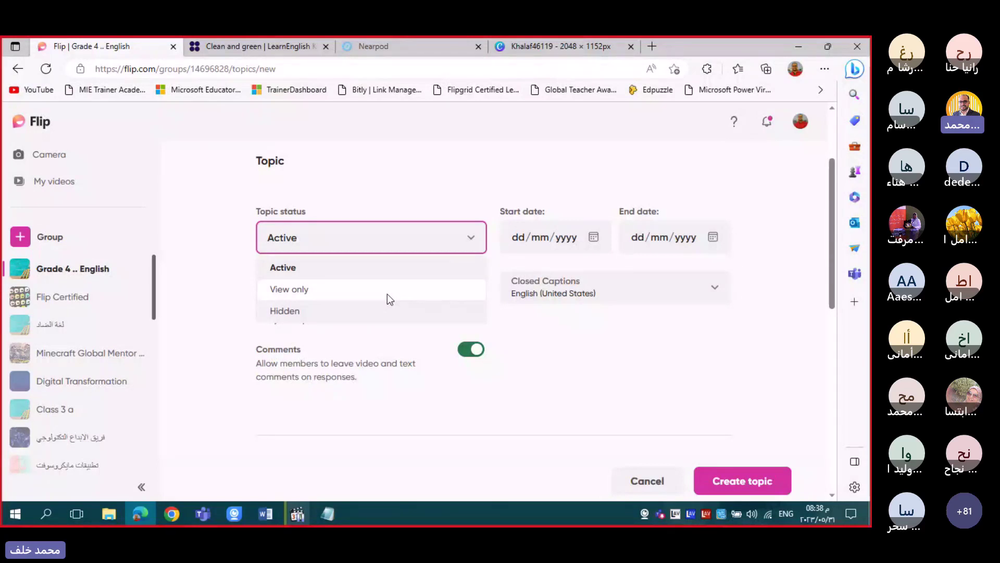
Set the topic's start date to 31/05/2023 and end date to 10/06/2023, and turn on moderation of member activity.
{"action": "left_click", "coordinate": [518, 239]}
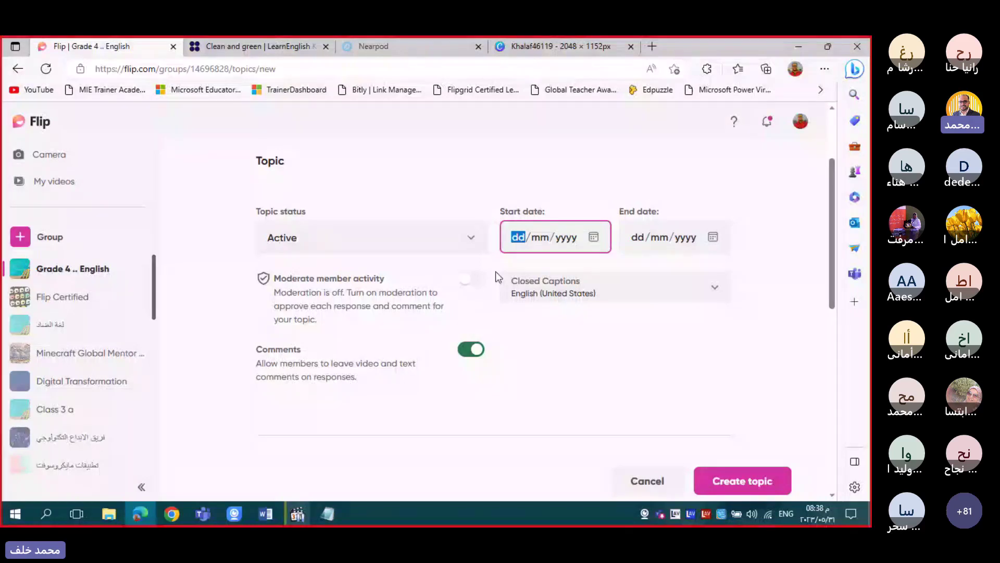
{"action": "left_click", "coordinate": [594, 238]}
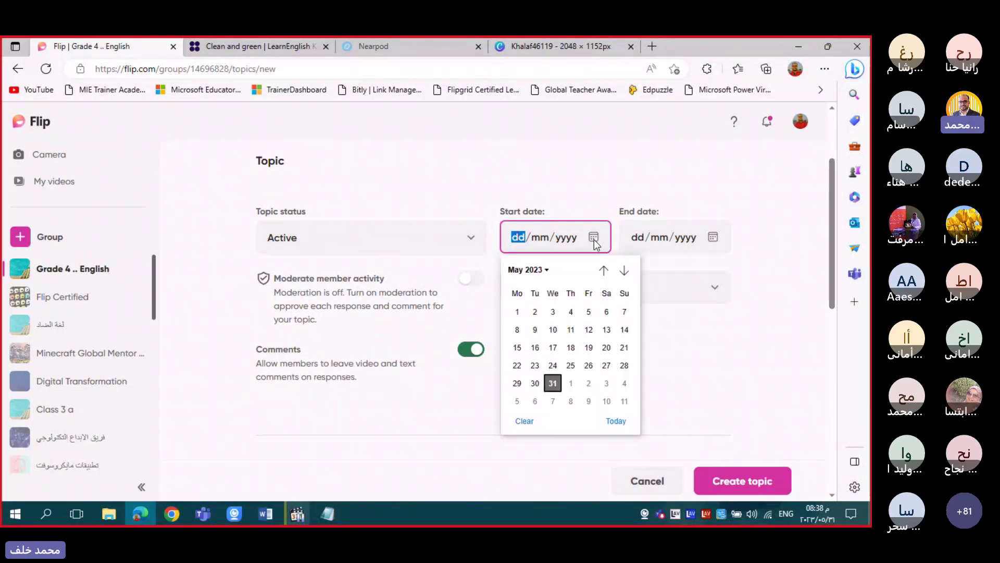
{"action": "left_click", "coordinate": [559, 387]}
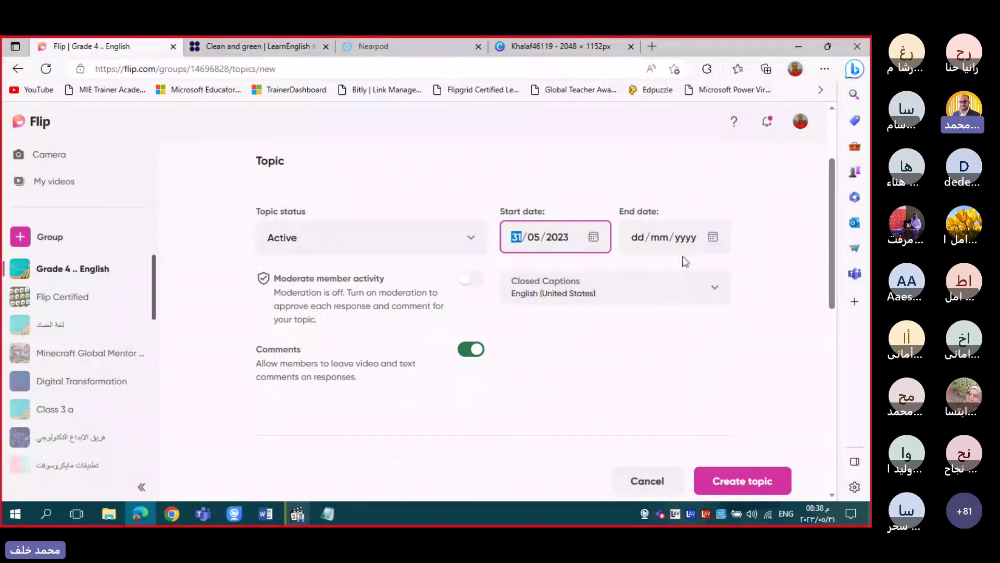
{"action": "left_click", "coordinate": [713, 237]}
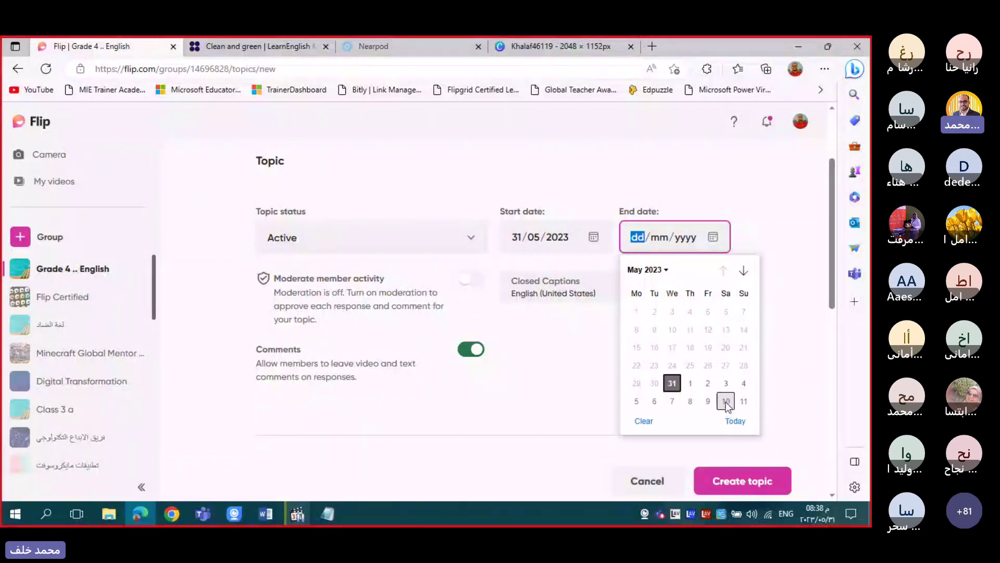
{"action": "left_click", "coordinate": [726, 401]}
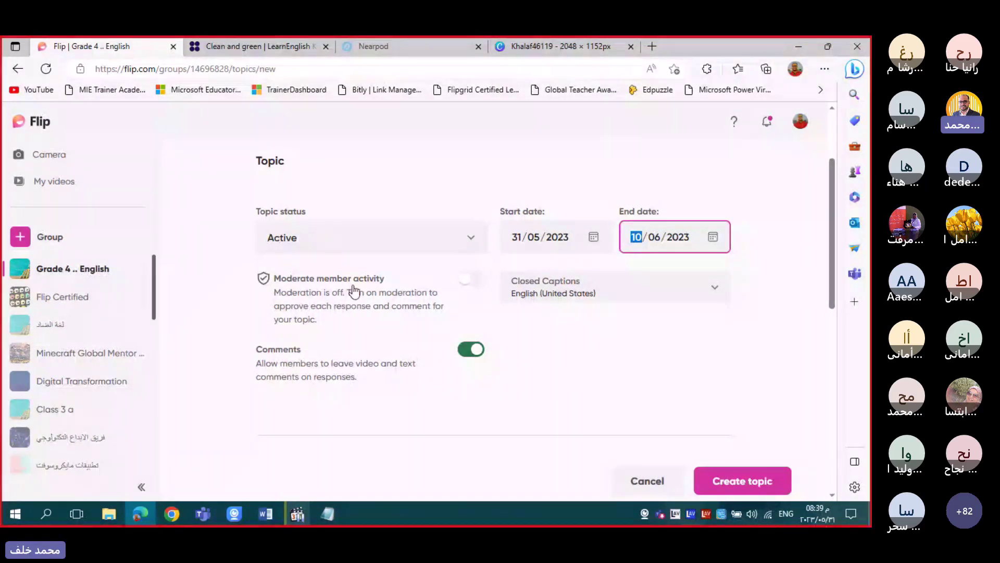
{"action": "left_click", "coordinate": [472, 280]}
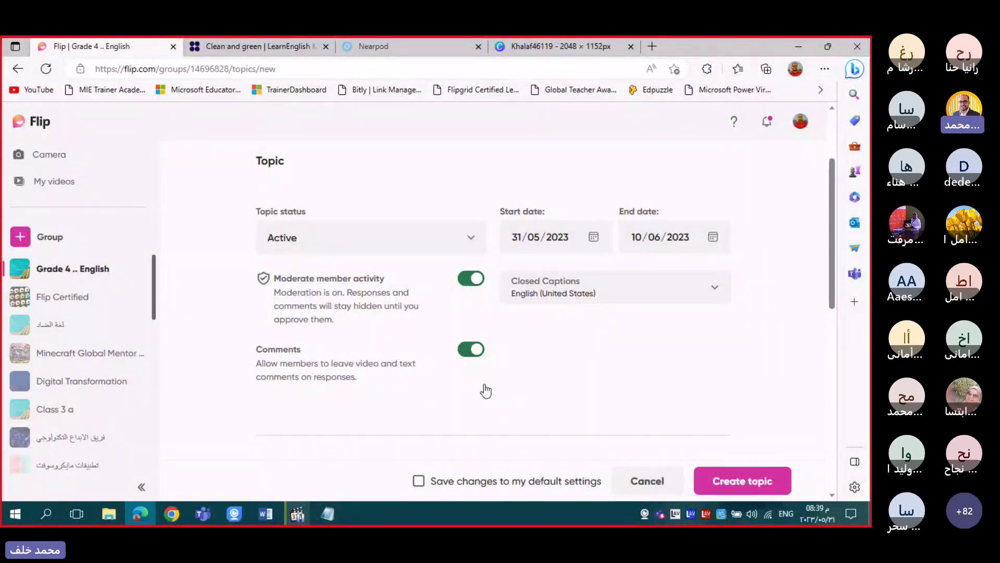
Review the topic's moderation, comments, responses and camera settings.
{"action": "scroll", "coordinate": [438, 390], "scroll_direction": "down", "scroll_amount": 1}
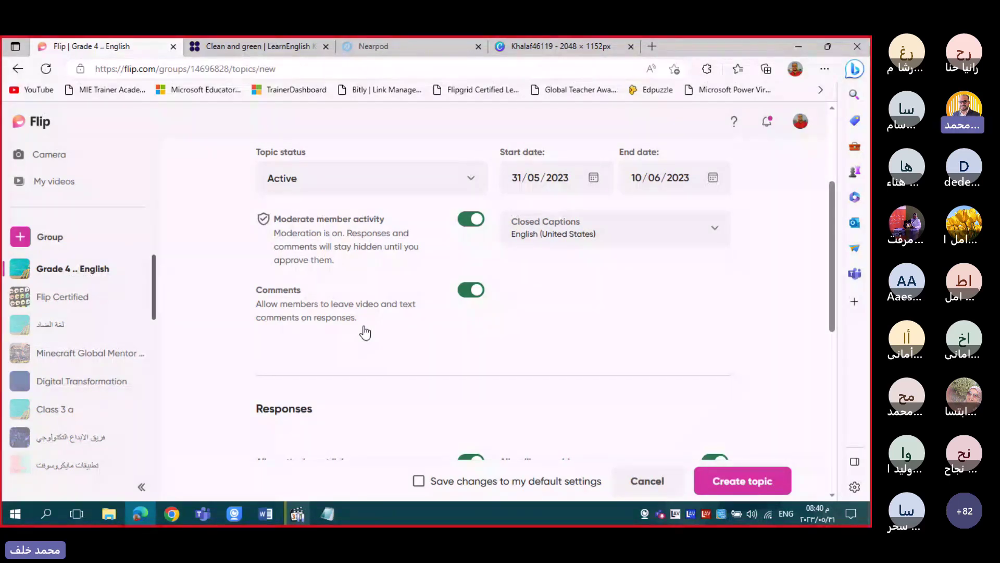
{"action": "scroll", "coordinate": [420, 310], "scroll_direction": "down", "scroll_amount": 1}
{"action": "scroll", "coordinate": [420, 310], "scroll_direction": "down", "scroll_amount": 2}
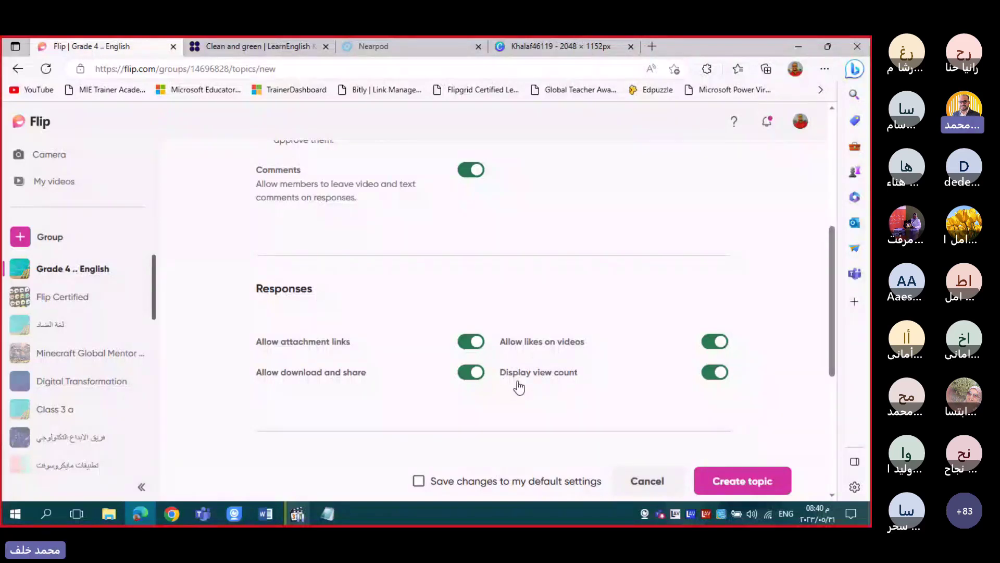
{"action": "scroll", "coordinate": [489, 388], "scroll_direction": "down", "scroll_amount": 2}
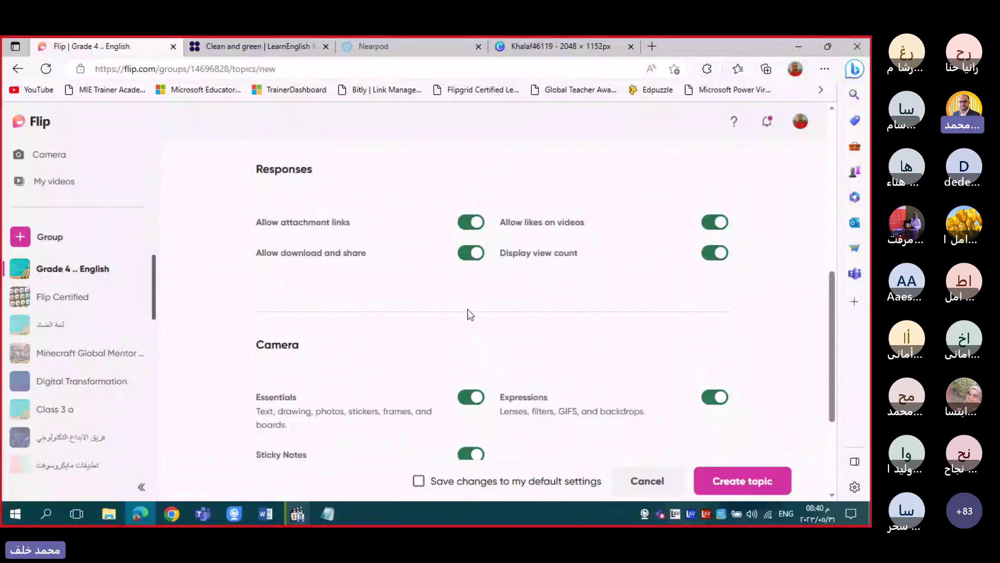
{"action": "scroll", "coordinate": [467, 323], "scroll_direction": "down", "scroll_amount": 1}
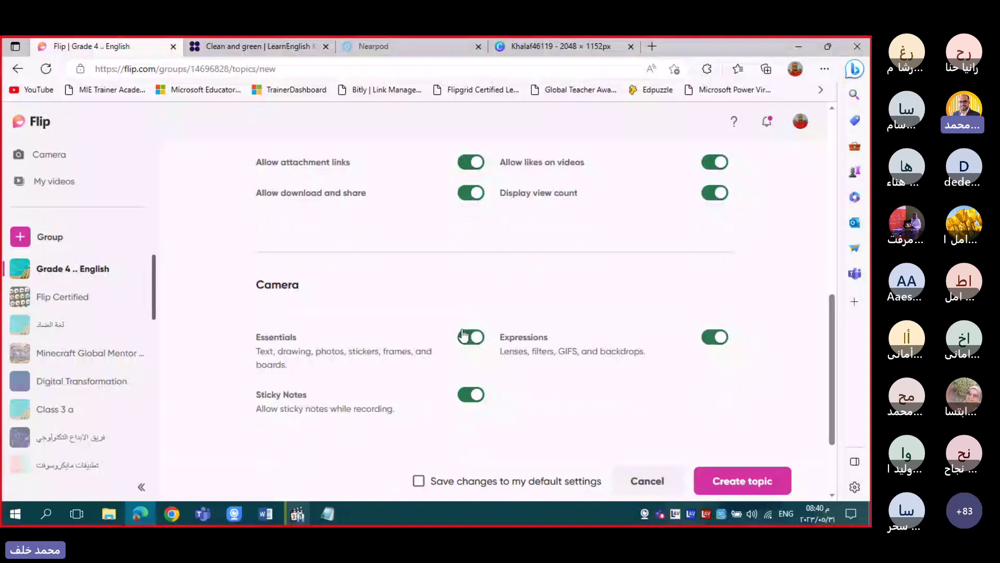
{"action": "left_click", "coordinate": [464, 336]}
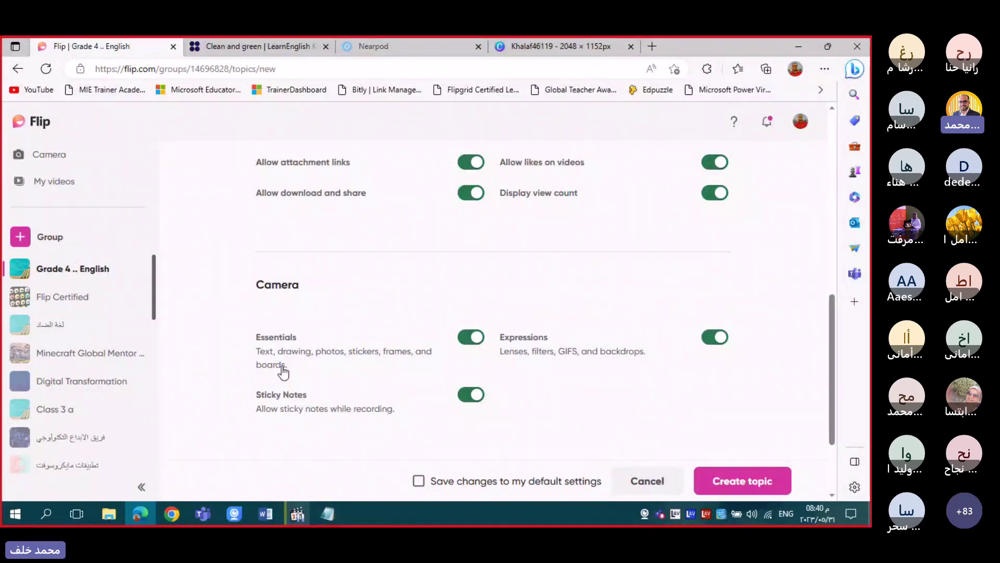
{"action": "scroll", "coordinate": [314, 282], "scroll_direction": "up", "scroll_amount": 2}
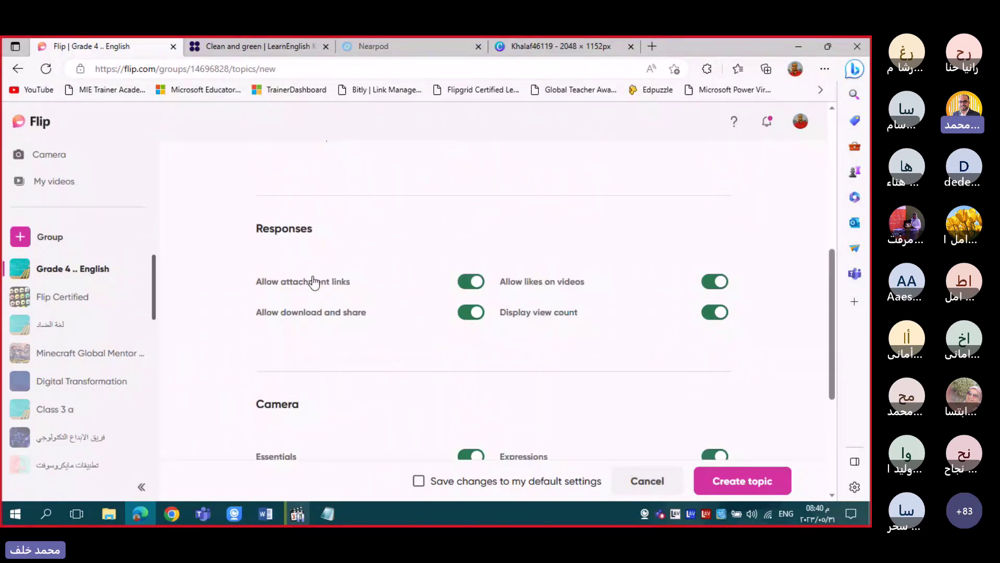
{"action": "scroll", "coordinate": [432, 309], "scroll_direction": "up", "scroll_amount": 2}
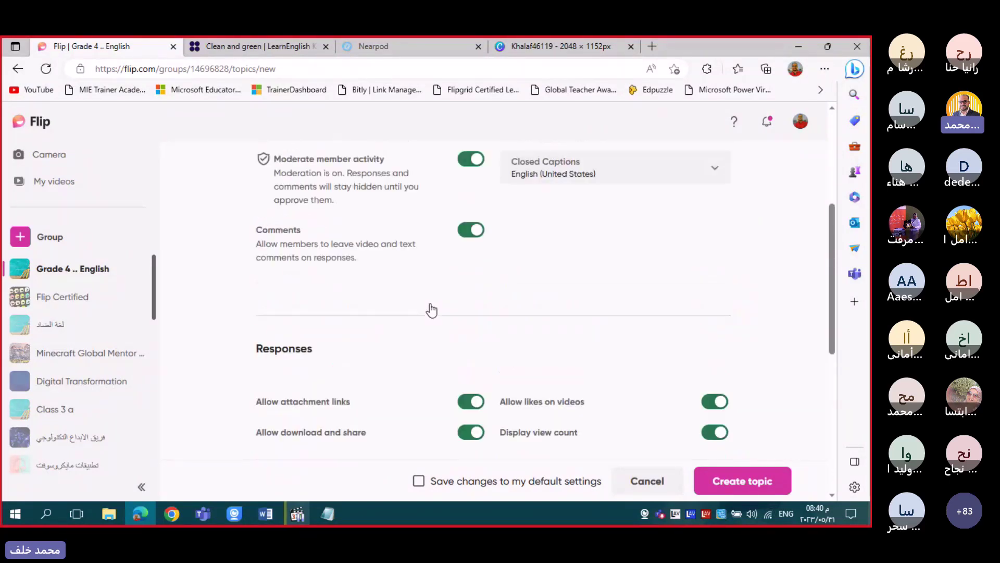
{"action": "scroll", "coordinate": [431, 309], "scroll_direction": "up", "scroll_amount": 2}
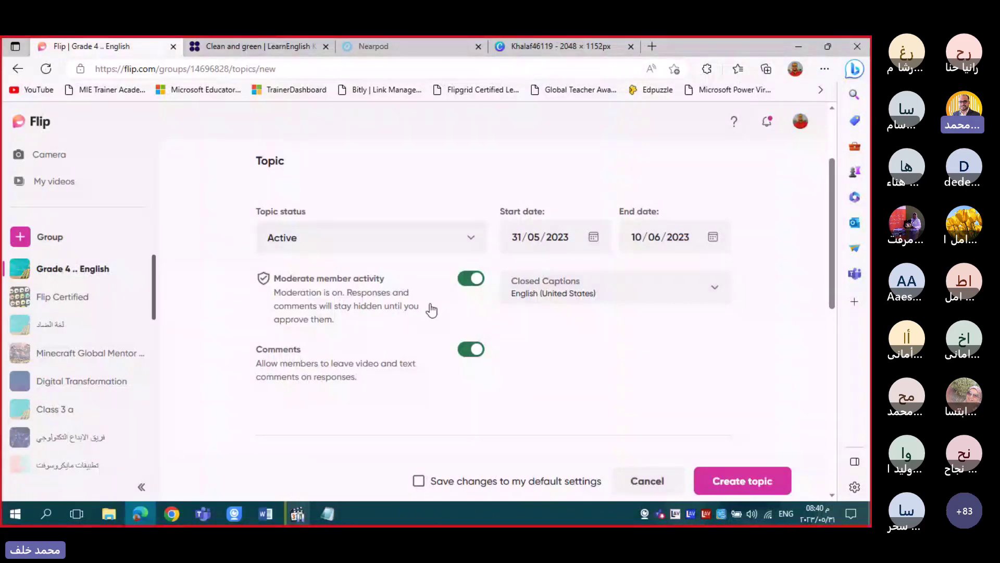
{"action": "scroll", "coordinate": [431, 310], "scroll_direction": "down", "scroll_amount": 1}
{"action": "scroll", "coordinate": [483, 227], "scroll_direction": "down", "scroll_amount": 1}
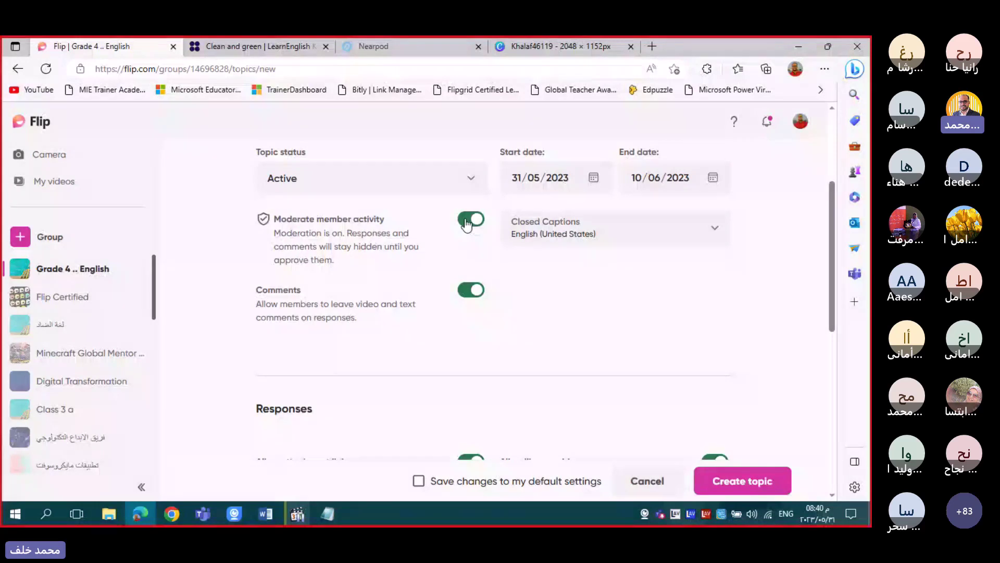
{"action": "scroll", "coordinate": [552, 370], "scroll_direction": "down", "scroll_amount": 1}
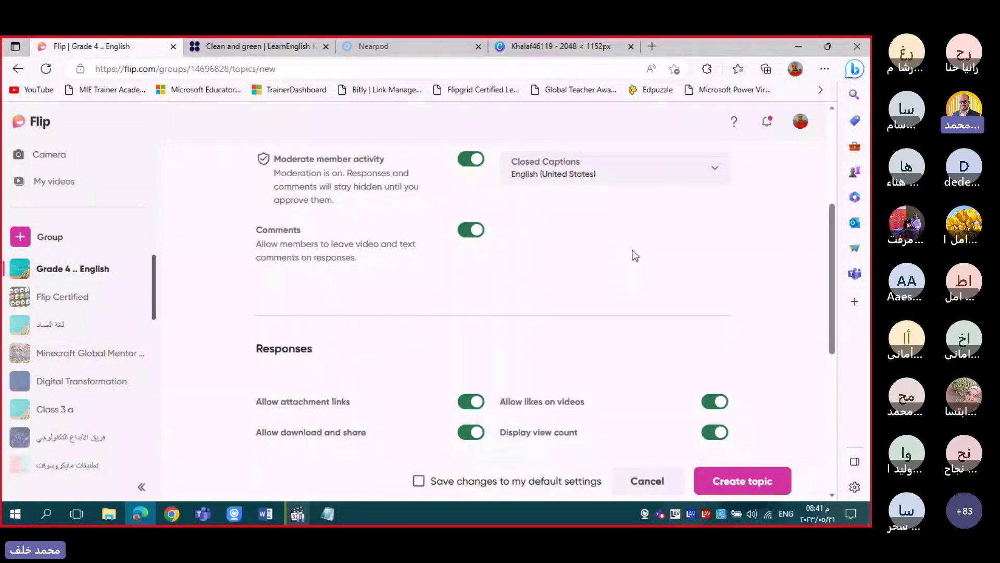
{"action": "scroll", "coordinate": [636, 255], "scroll_direction": "up", "scroll_amount": 1}
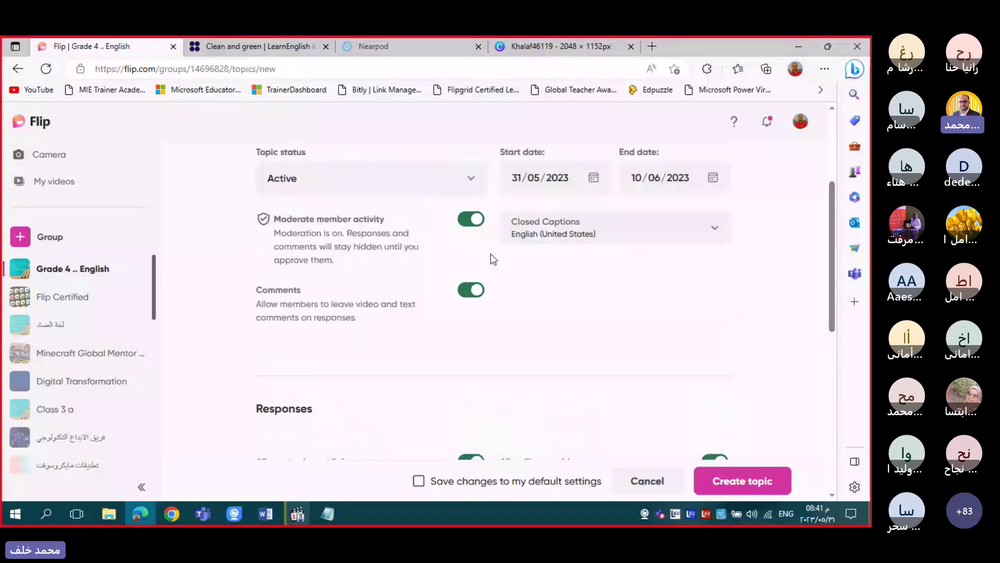
Create the topic "a trip to the see" and display its QR code for sharing.
{"action": "left_click", "coordinate": [750, 484]}
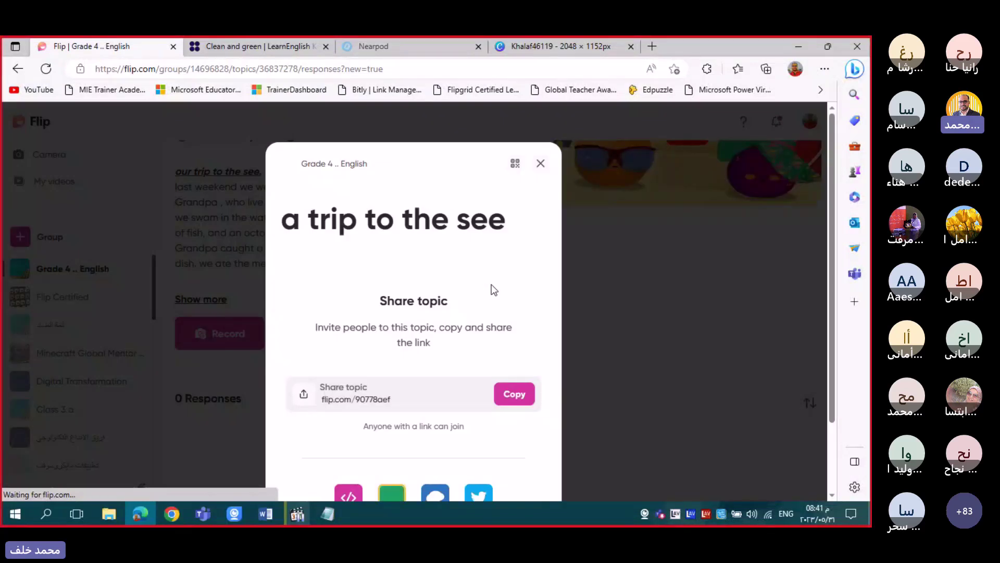
{"action": "scroll", "coordinate": [493, 290], "scroll_direction": "down", "scroll_amount": 1}
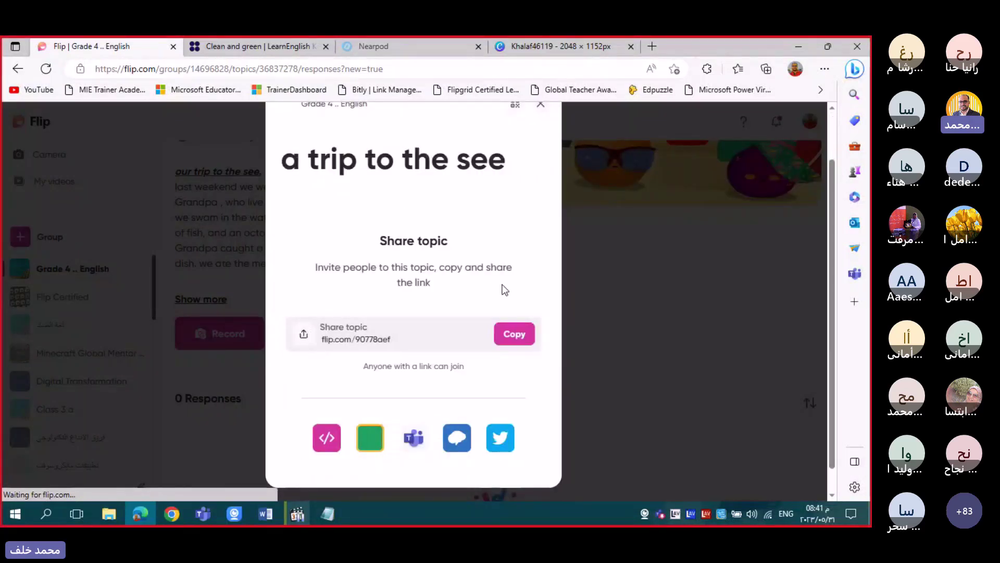
{"action": "scroll", "coordinate": [504, 289], "scroll_direction": "up", "scroll_amount": 1}
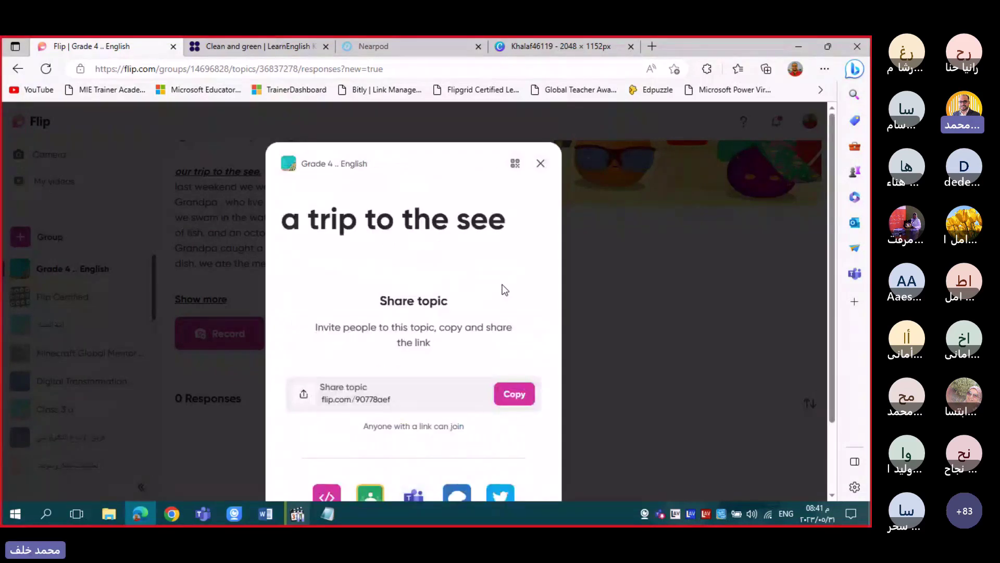
{"action": "left_click", "coordinate": [516, 164]}
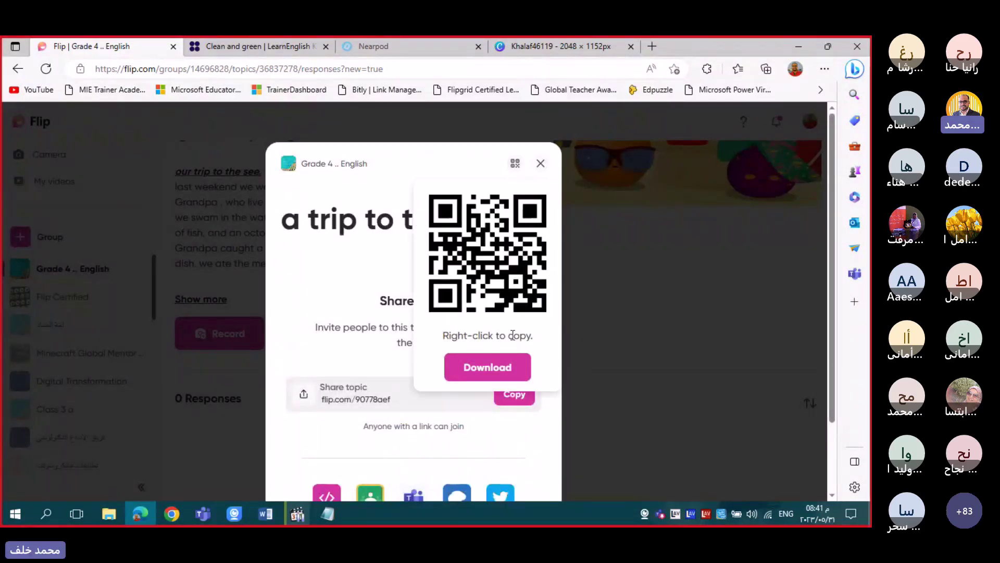
Hide the QR code, copy the topic's share link, and post it in the Microsoft Teams meeting chat.
{"action": "left_click", "coordinate": [515, 163]}
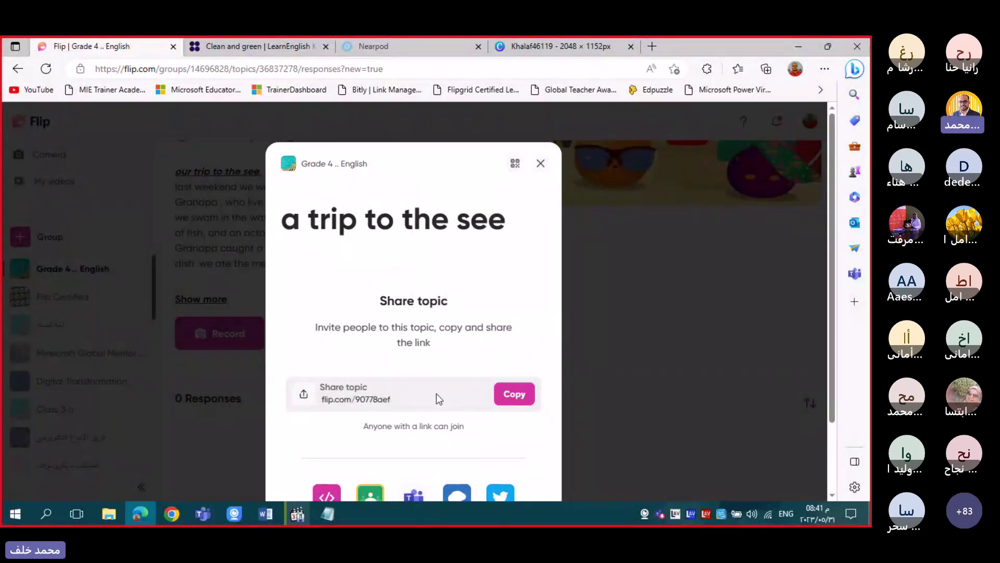
{"action": "left_click", "coordinate": [515, 396]}
{"action": "mouse_move", "coordinate": [205, 511]}
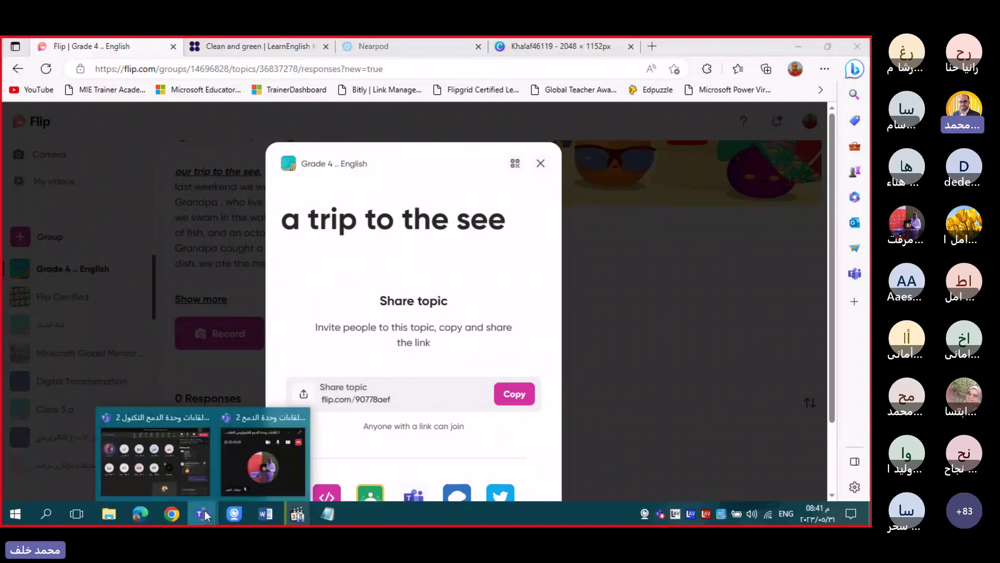
{"action": "left_click", "coordinate": [192, 473]}
{"action": "right_click", "coordinate": [663, 435]}
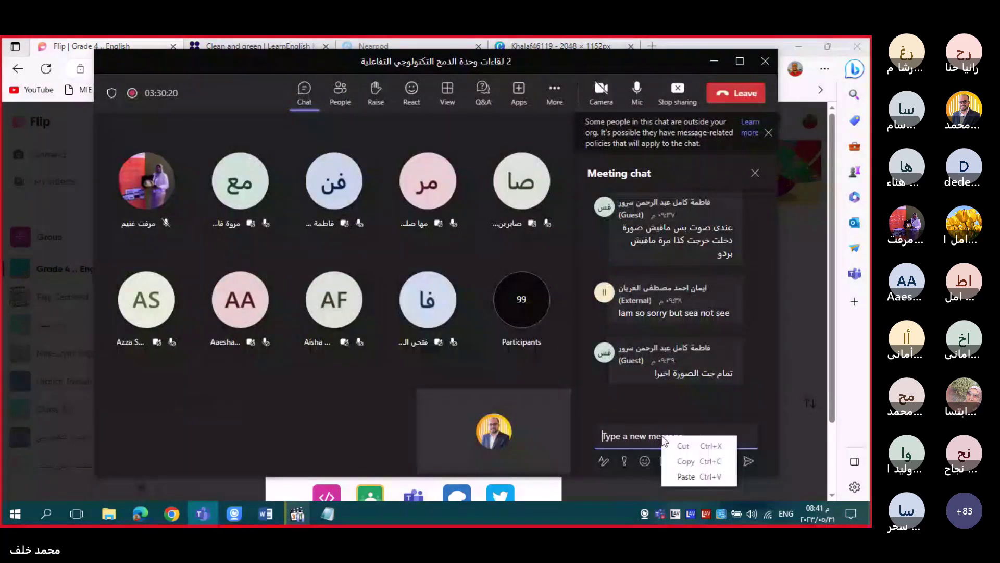
{"action": "left_click", "coordinate": [696, 477]}
{"action": "key", "text": "Return"}
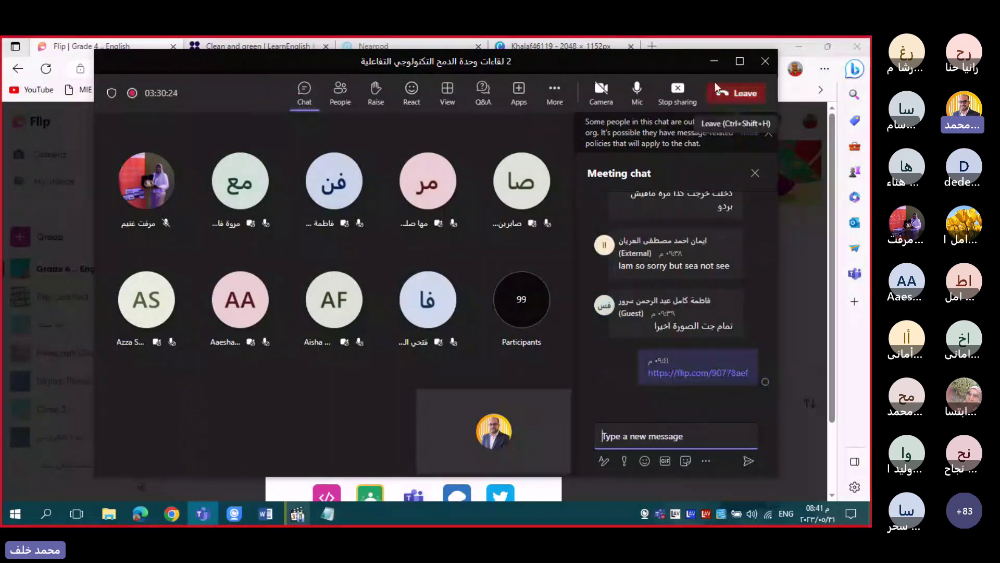
{"action": "left_click", "coordinate": [715, 61]}
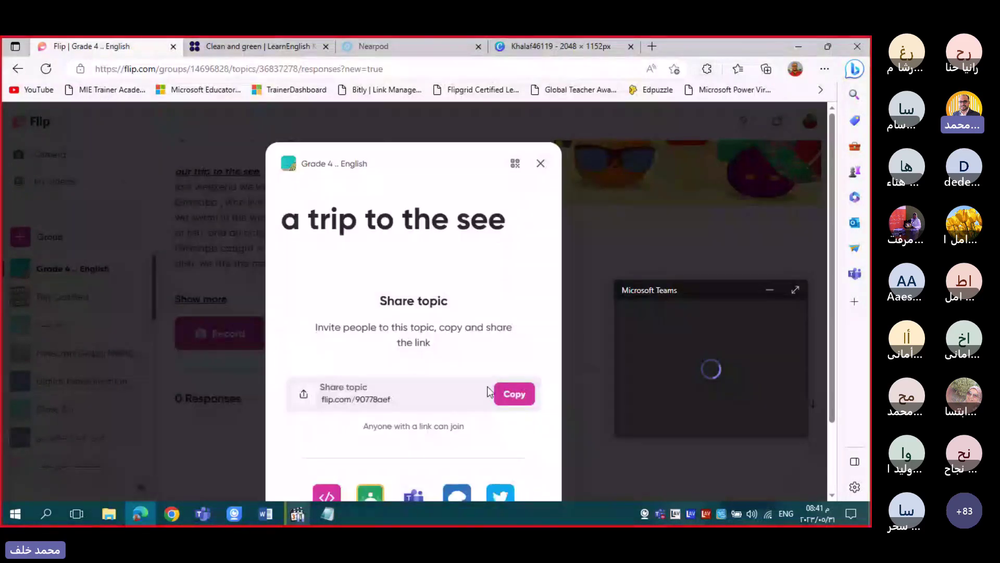
Examine the topic's other sharing options, and return to an unobstructed view of the topic page.
{"action": "scroll", "coordinate": [469, 396], "scroll_direction": "down", "scroll_amount": 2}
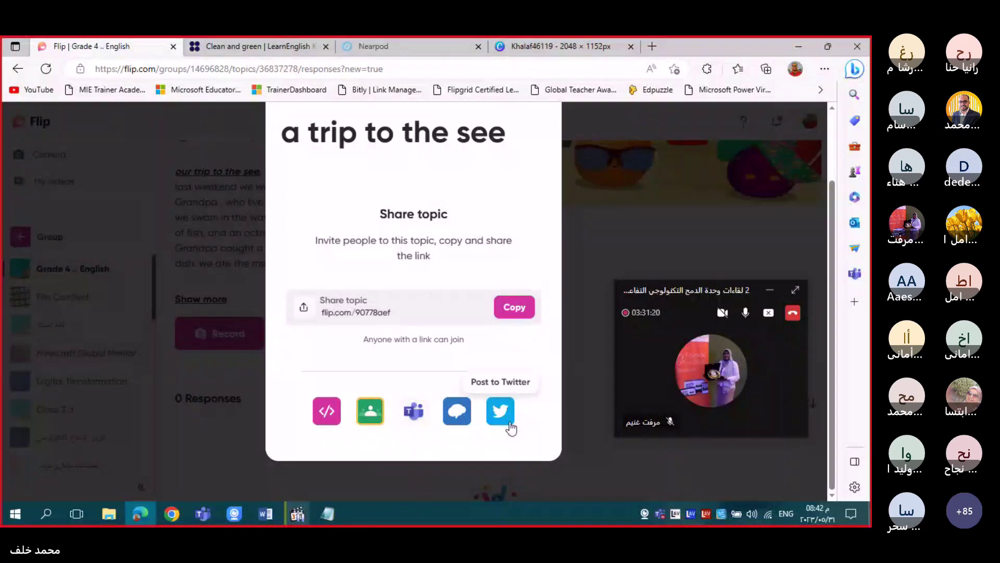
{"action": "scroll", "coordinate": [566, 309], "scroll_direction": "up", "scroll_amount": 2}
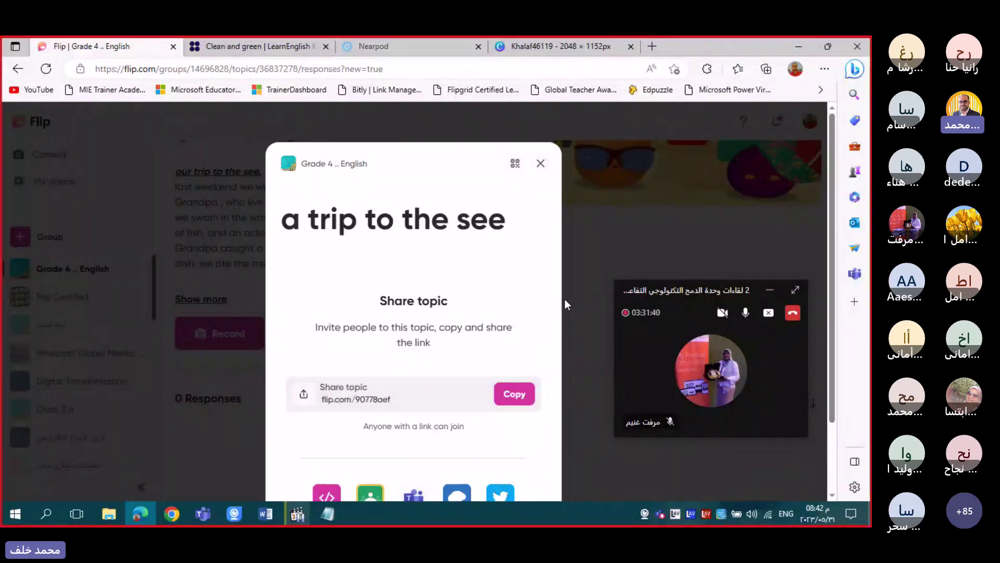
{"action": "left_click", "coordinate": [543, 164]}
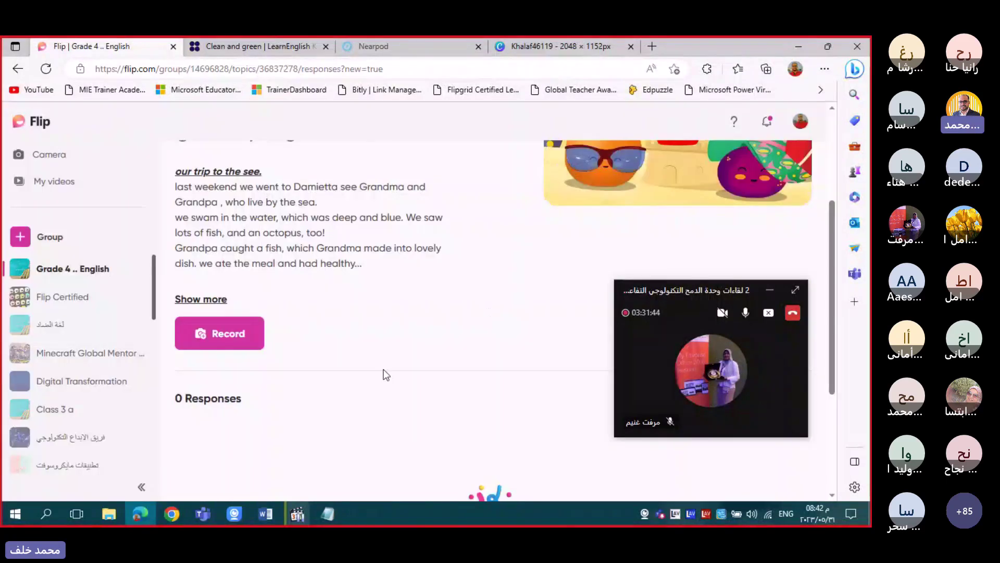
{"action": "scroll", "coordinate": [386, 374], "scroll_direction": "up", "scroll_amount": 4}
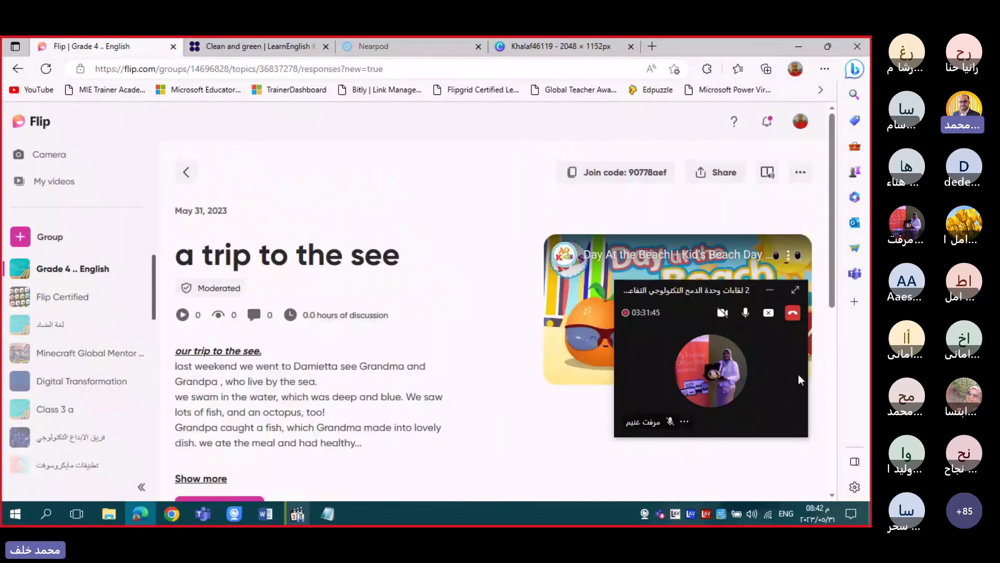
{"action": "left_click", "coordinate": [769, 293]}
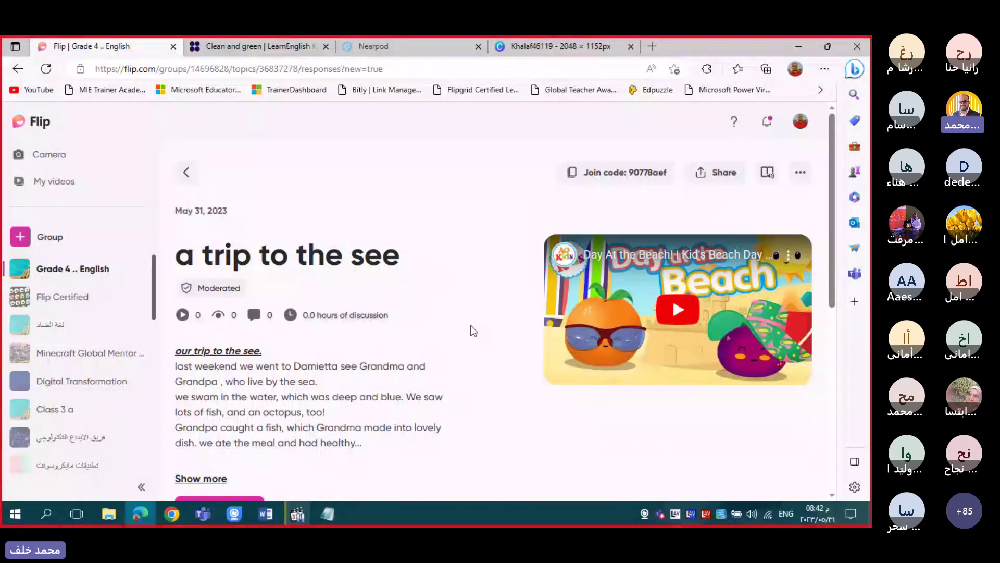
Test the "our trip to the see." link in the topic description, and return to the topic page without the share dialog.
{"action": "scroll", "coordinate": [473, 330], "scroll_direction": "down", "scroll_amount": 1}
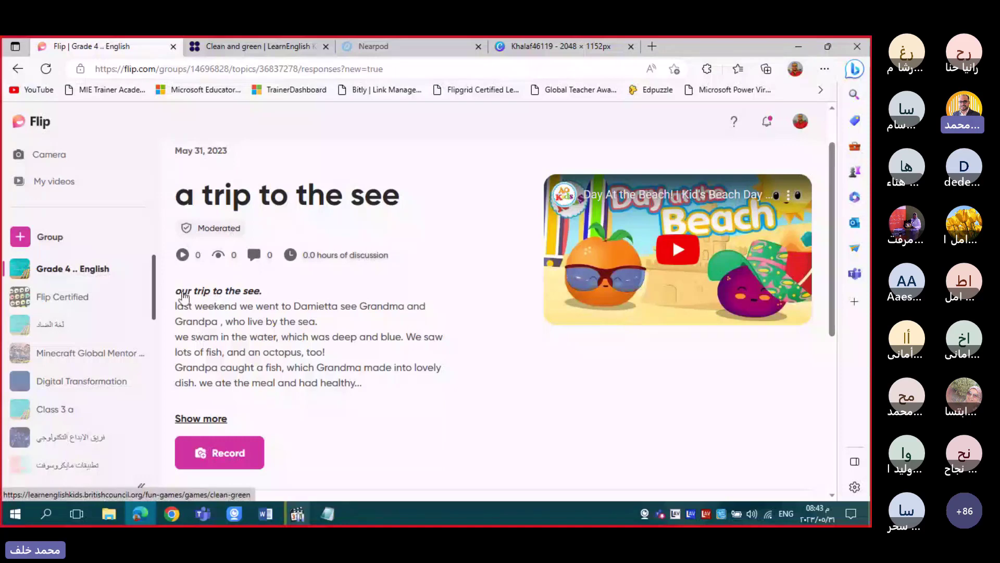
{"action": "left_click", "coordinate": [235, 294]}
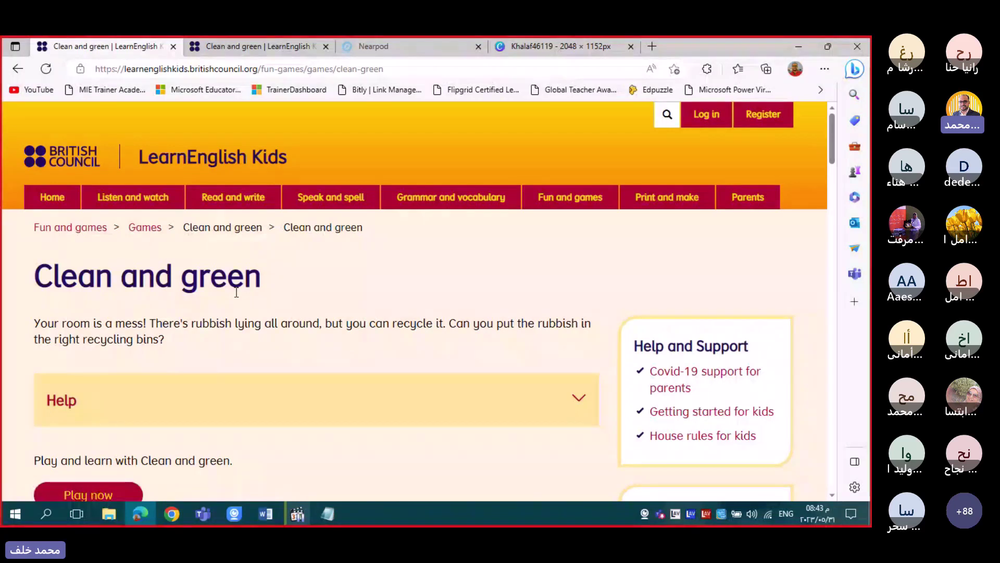
{"action": "left_click", "coordinate": [17, 68]}
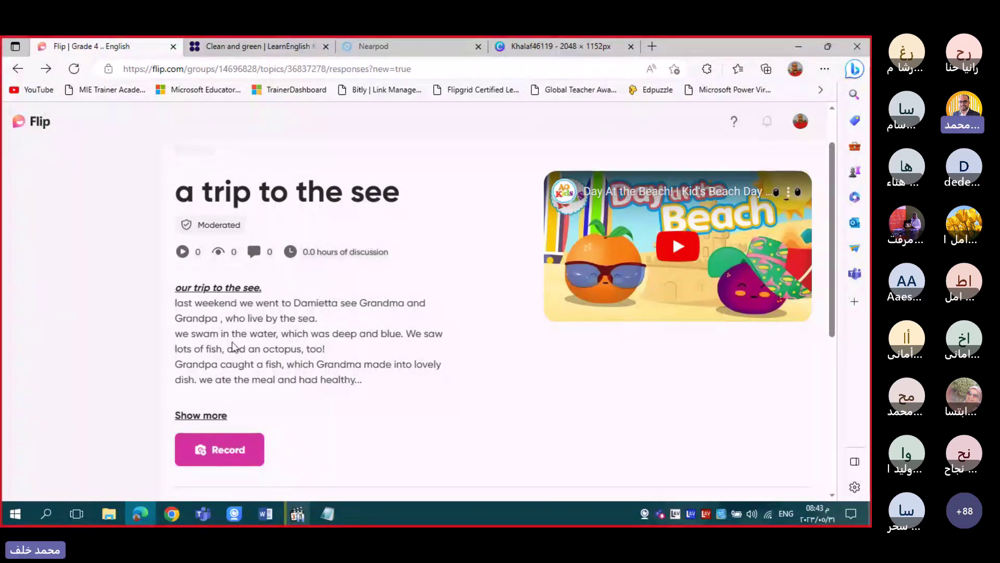
{"action": "scroll", "coordinate": [290, 349], "scroll_direction": "down", "scroll_amount": 1}
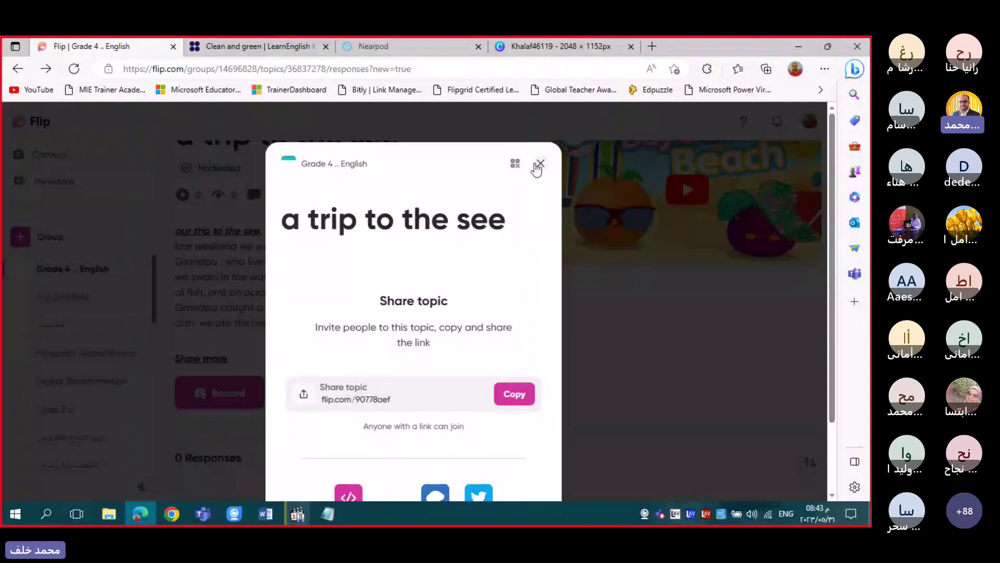
{"action": "left_click", "coordinate": [541, 164]}
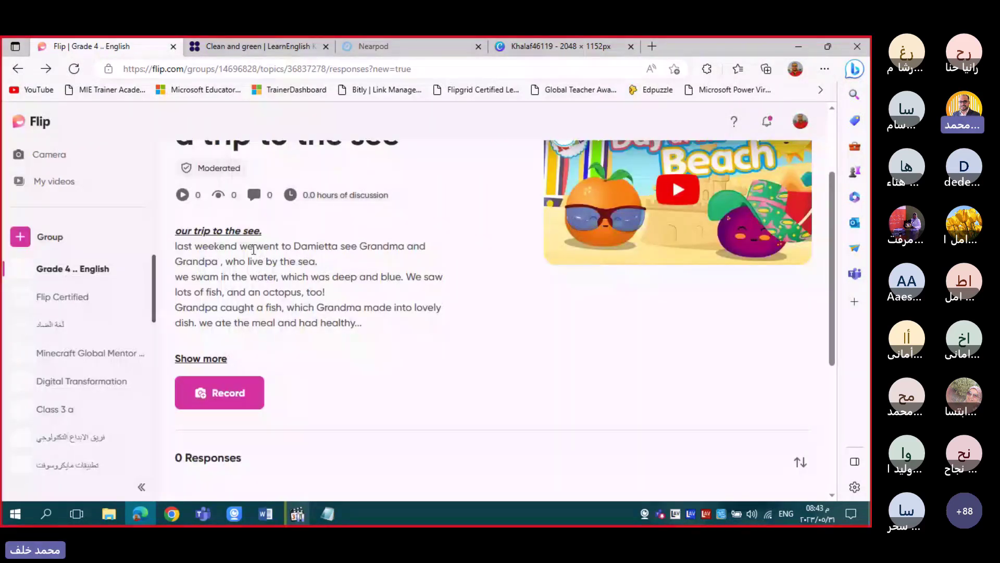
Expand the topic's full description to read its text and questions, and open the topic in Immersive Reader.
{"action": "left_click", "coordinate": [254, 249]}
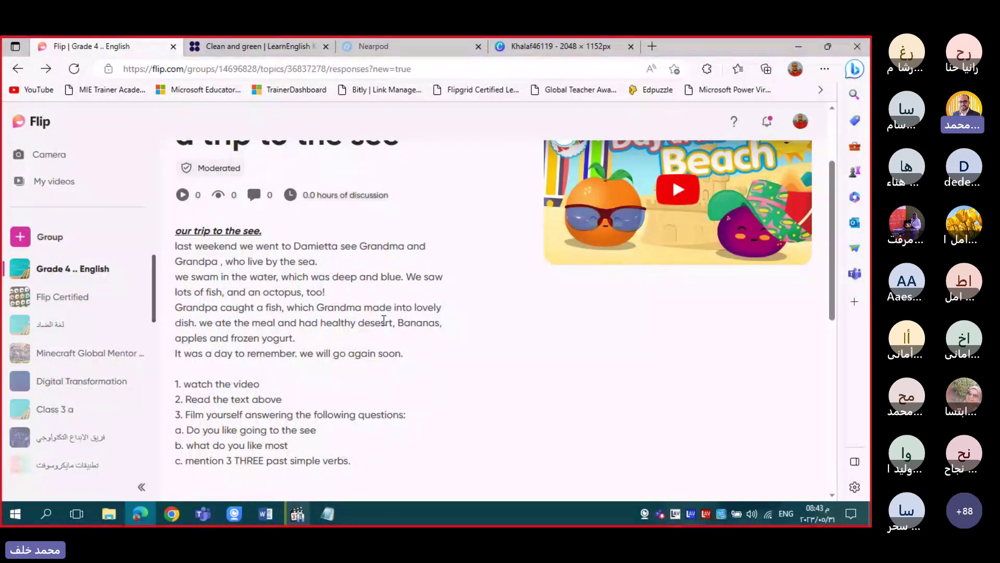
{"action": "scroll", "coordinate": [384, 319], "scroll_direction": "up", "scroll_amount": 1}
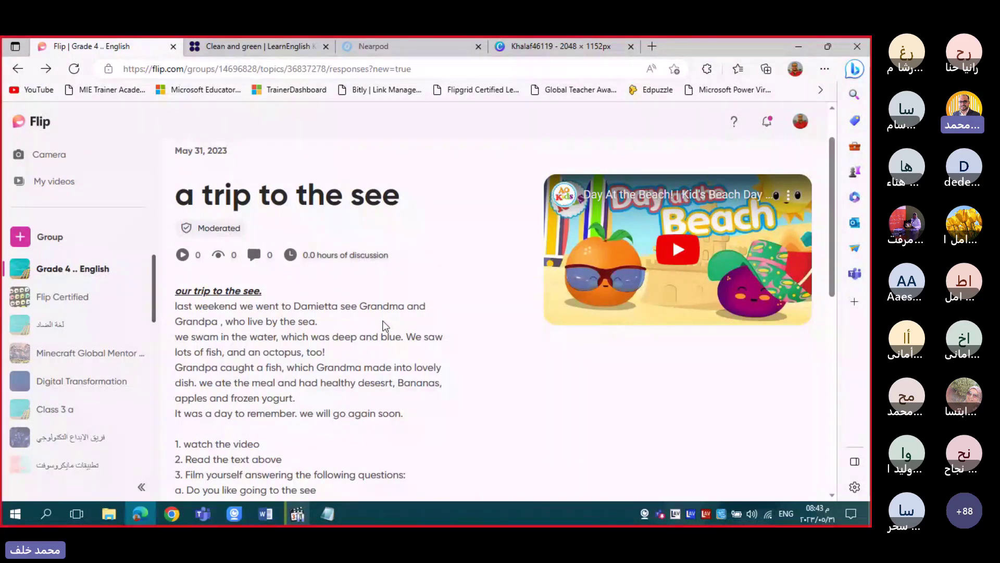
{"action": "scroll", "coordinate": [385, 326], "scroll_direction": "down", "scroll_amount": 1}
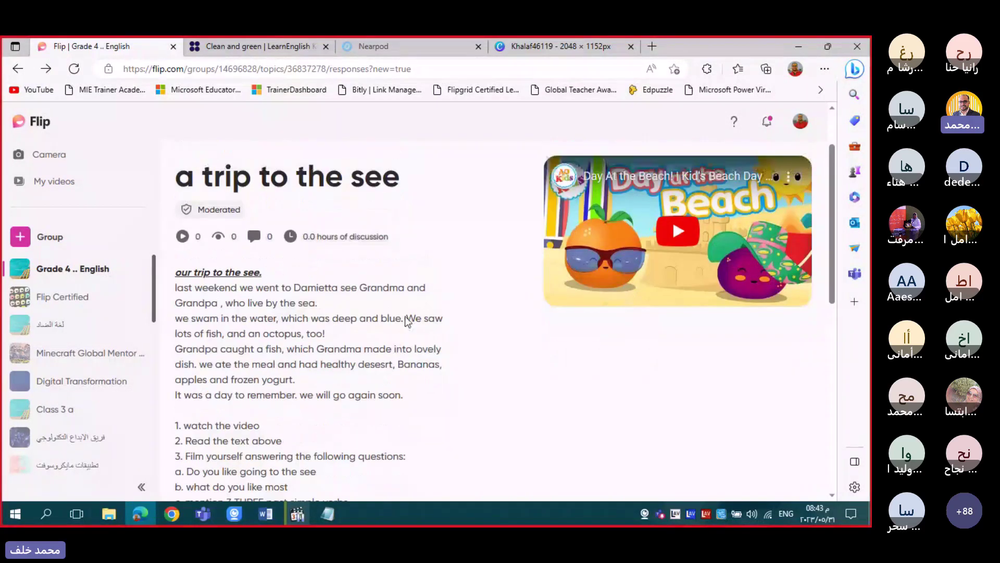
{"action": "scroll", "coordinate": [408, 321], "scroll_direction": "up", "scroll_amount": 2}
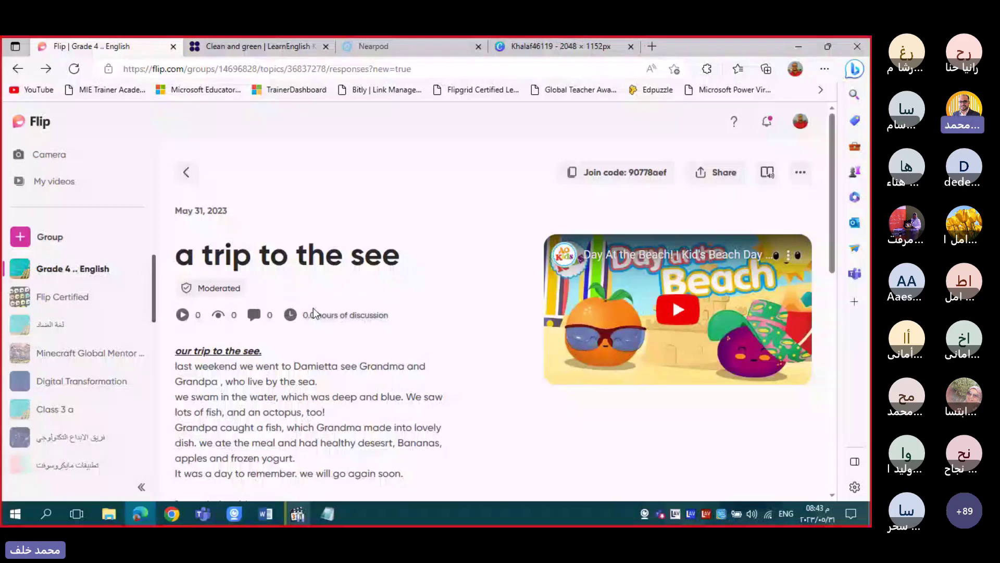
{"action": "left_click", "coordinate": [770, 175]}
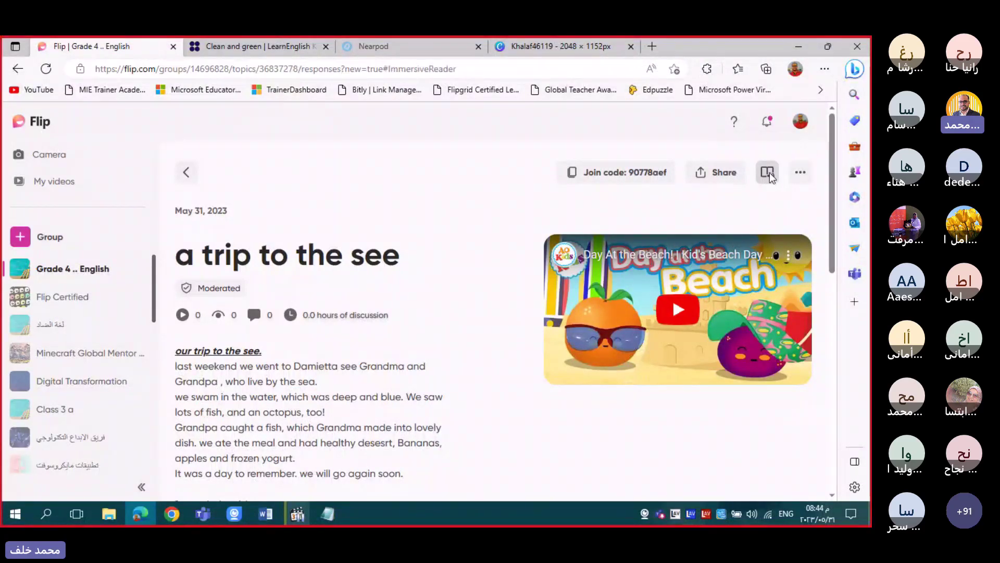